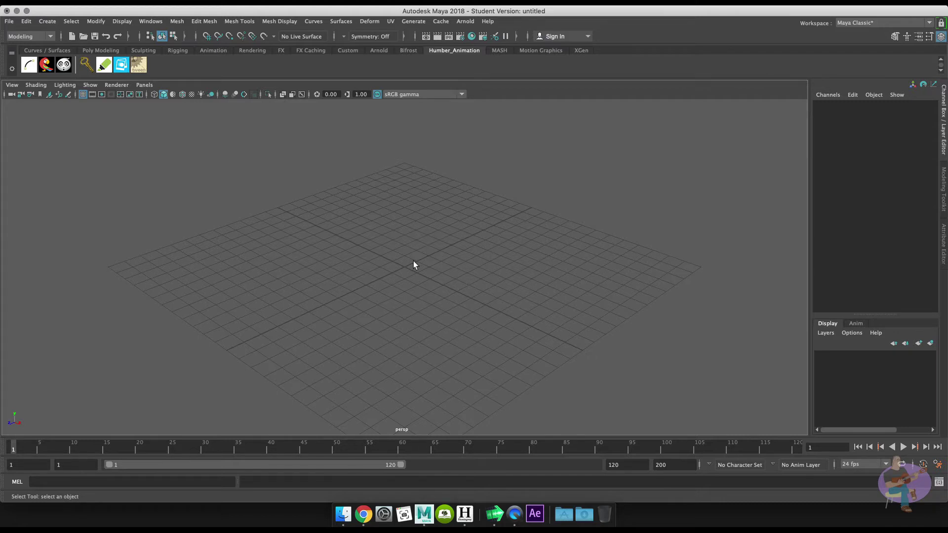
Use the hotbox File > Set Project to make workWithRef the current Maya project
left_click(405, 198)
key("space")
left_click(291, 144)
left_click_drag(293, 147, 320, 449)
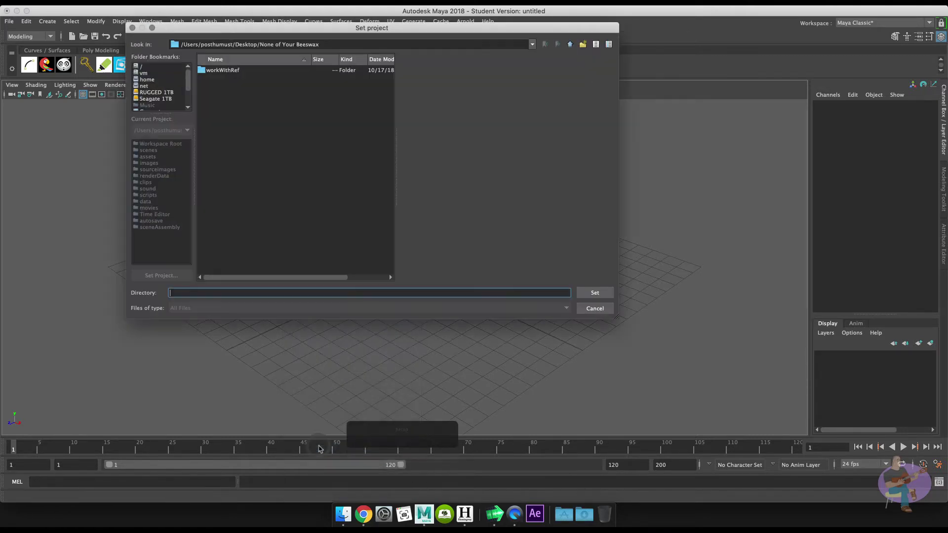
left_click(232, 71)
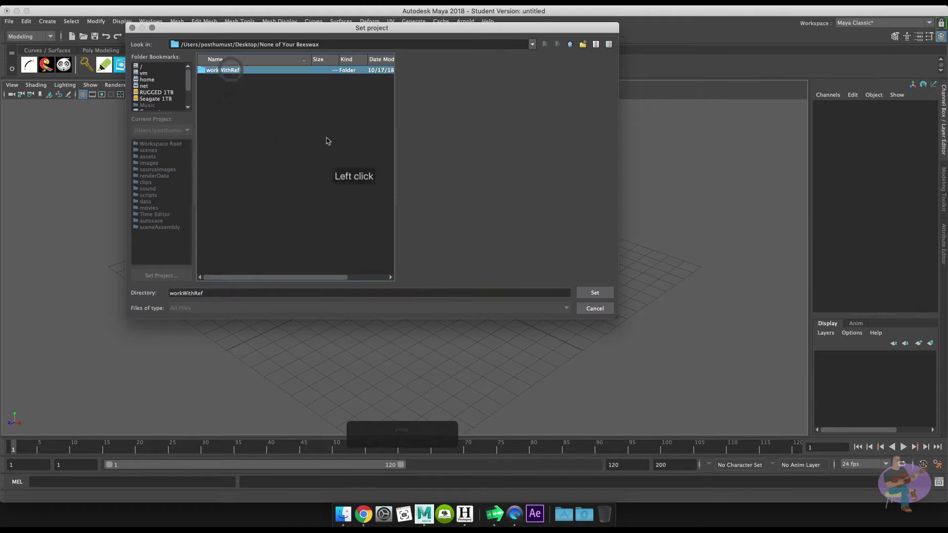
left_click(600, 294)
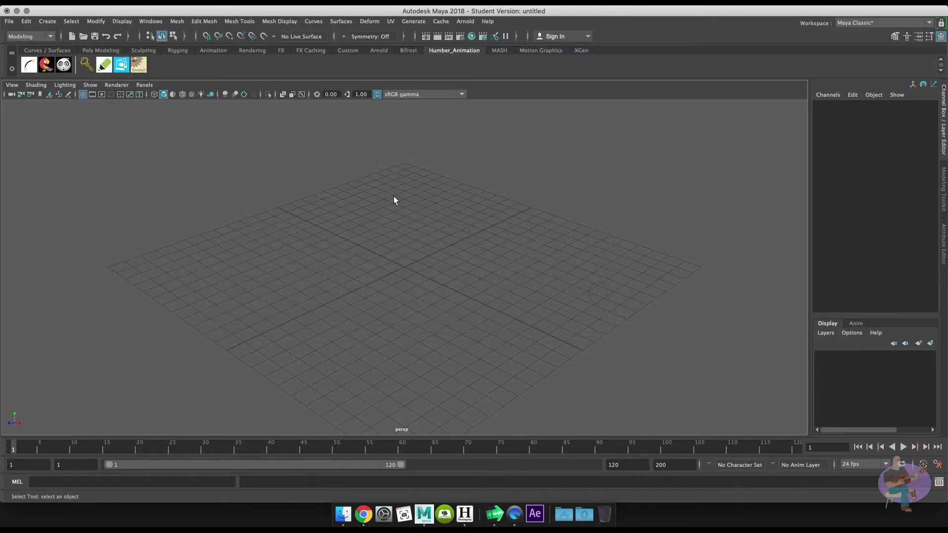
Create a camera from Create > Cameras and rename camera1 to referenceCamera in the Channel Box
left_click(48, 21)
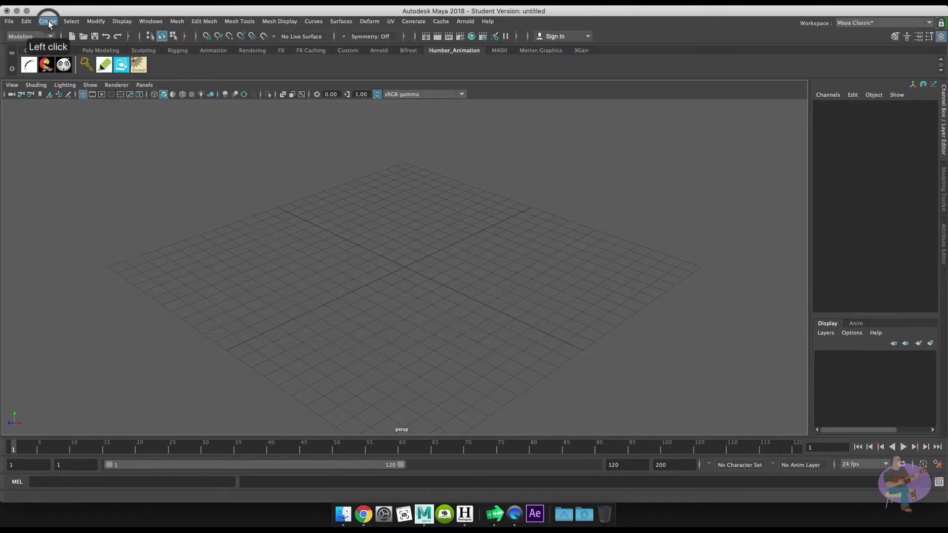
mouse_move(74, 97)
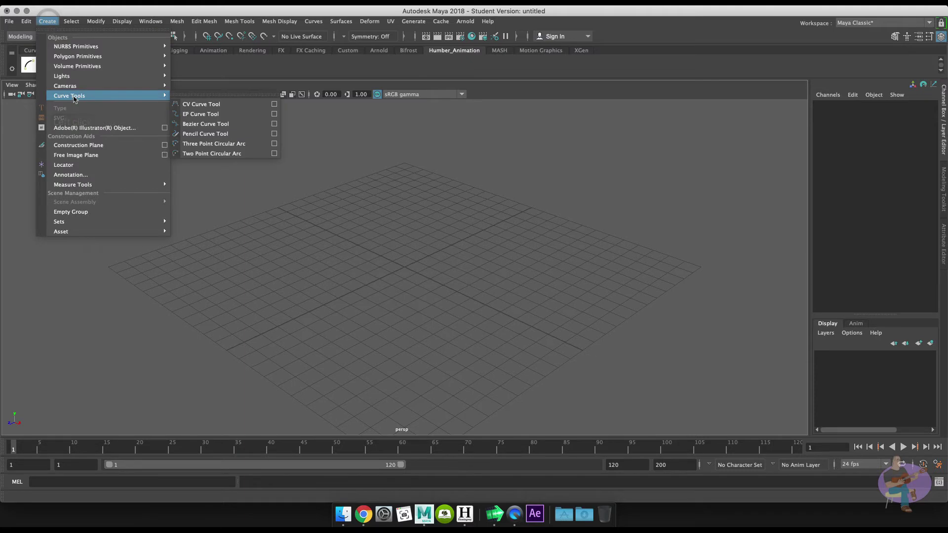
mouse_move(148, 86)
left_click(186, 94)
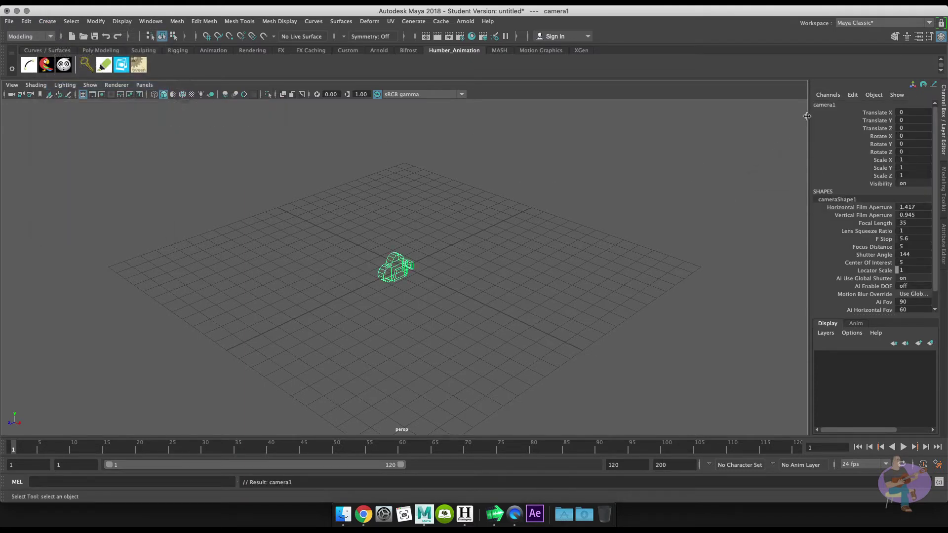
left_click(830, 105)
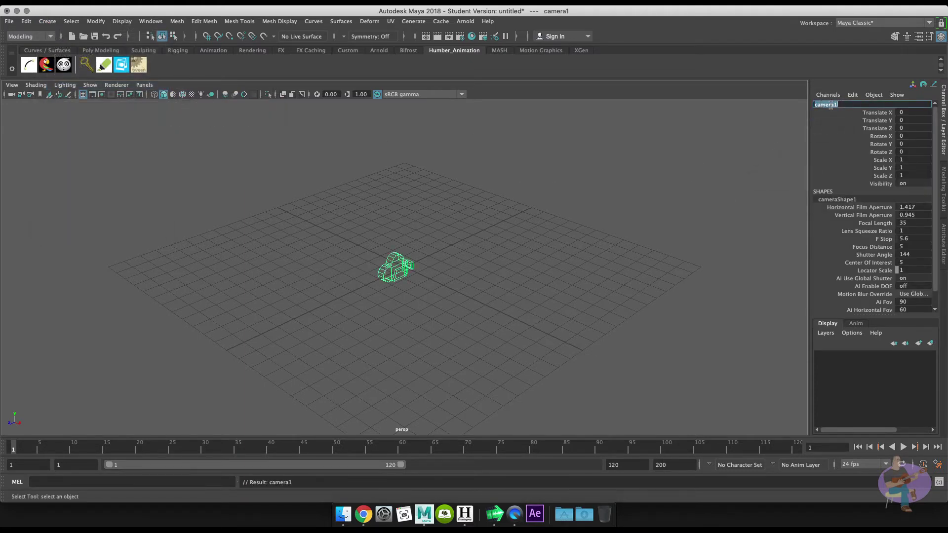
type("referenc")
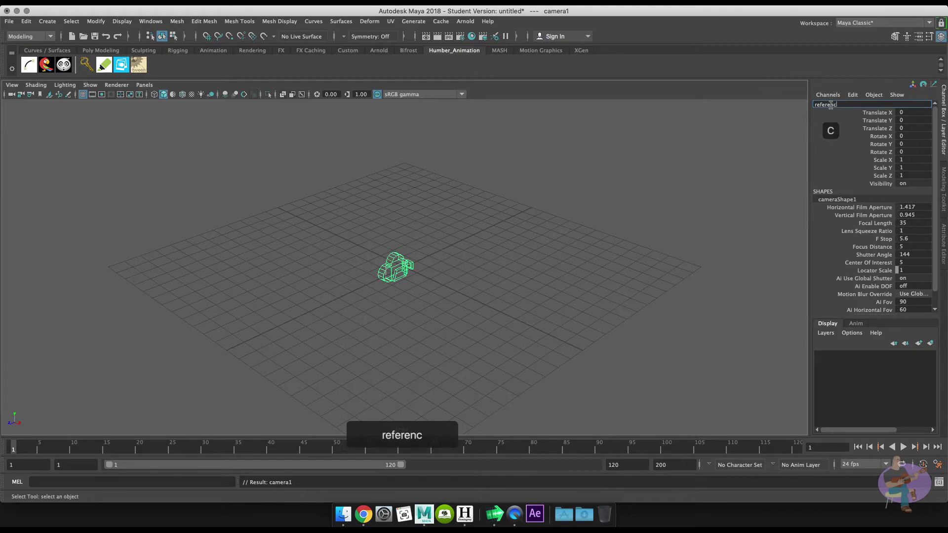
type("eCamera")
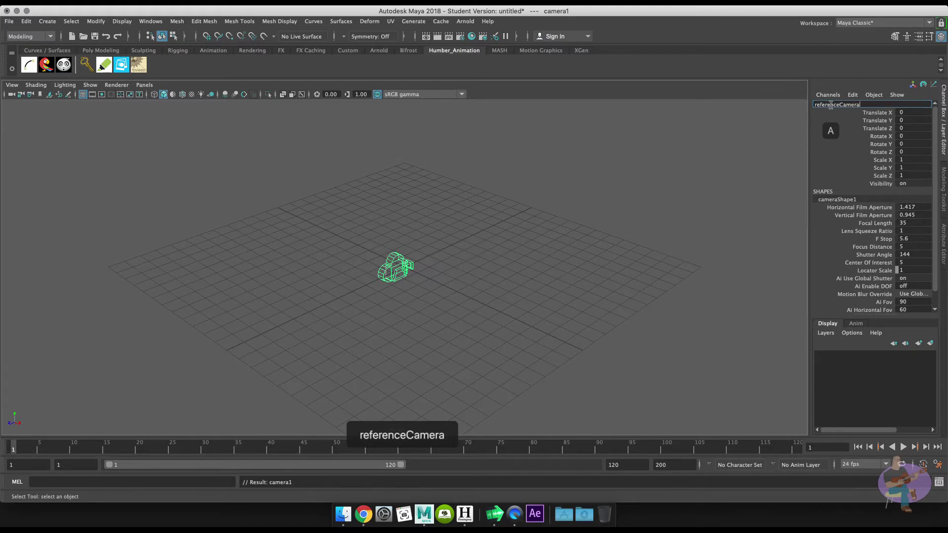
key("Return")
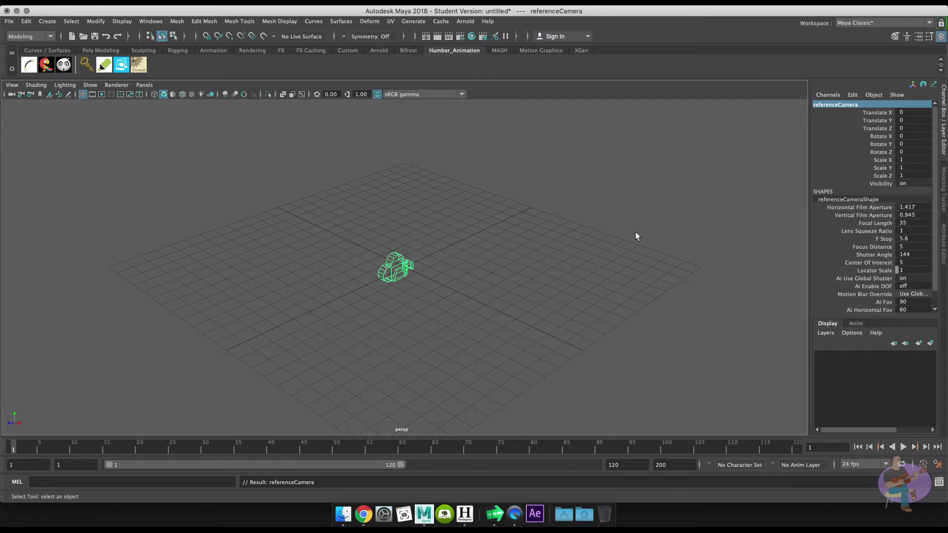
Tick Orthographic under Orthographic Views for referenceCamera, giving it orthographic width 30
key("ctrl+a")
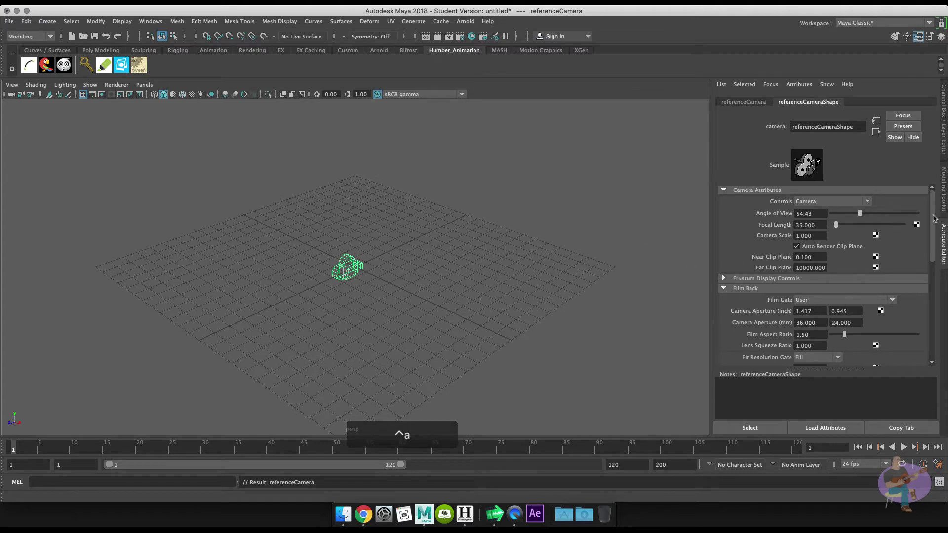
left_click_drag(936, 219, 936, 328)
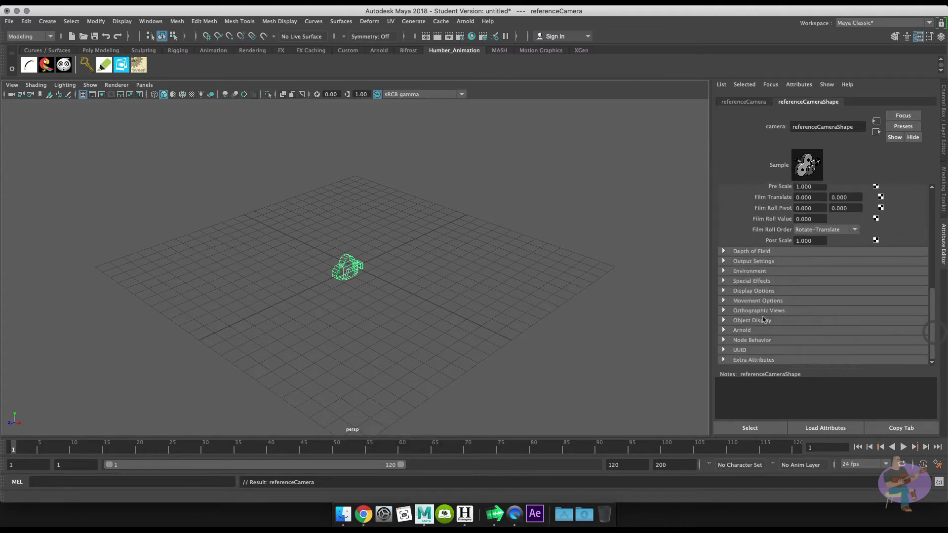
left_click(724, 311)
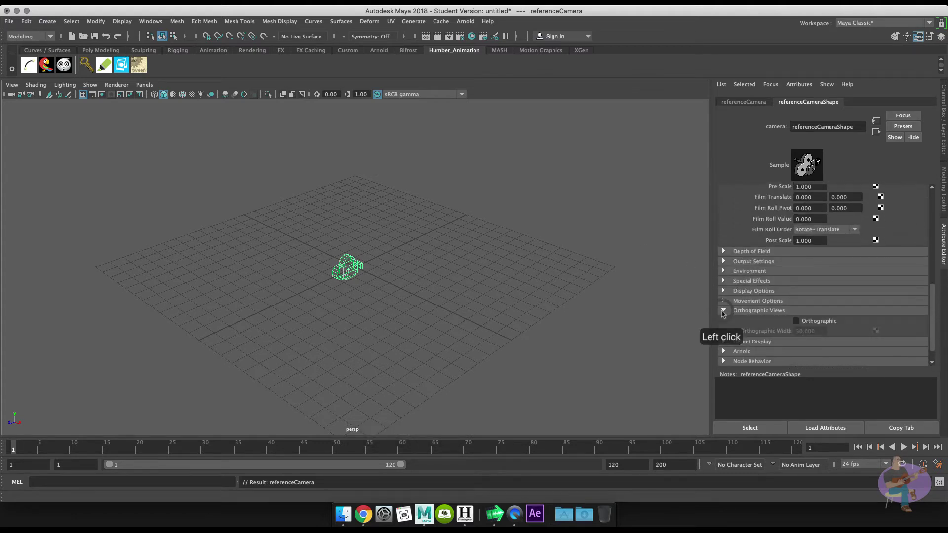
left_click(797, 322)
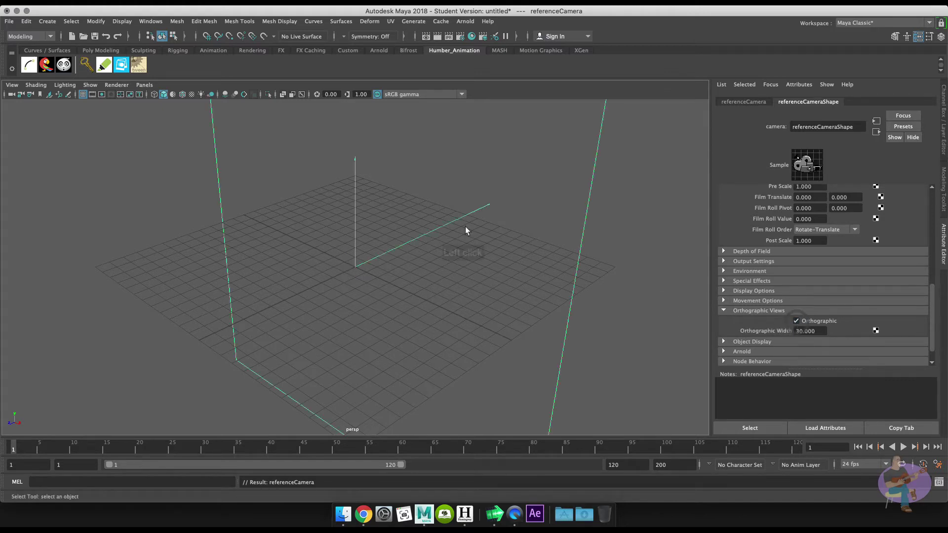
Move referenceCamera along Z to translate Z 7.083
key("w")
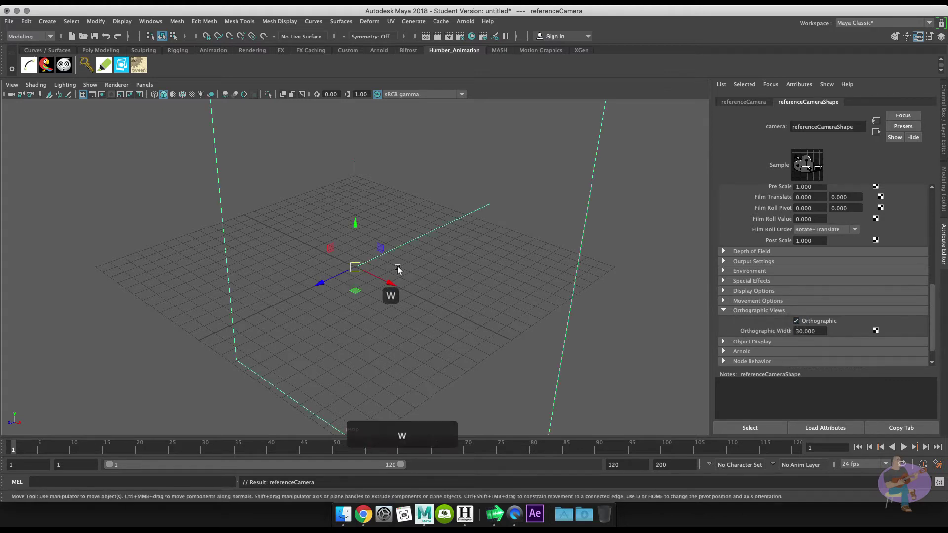
left_click(310, 289)
left_click_drag(311, 289, 214, 307)
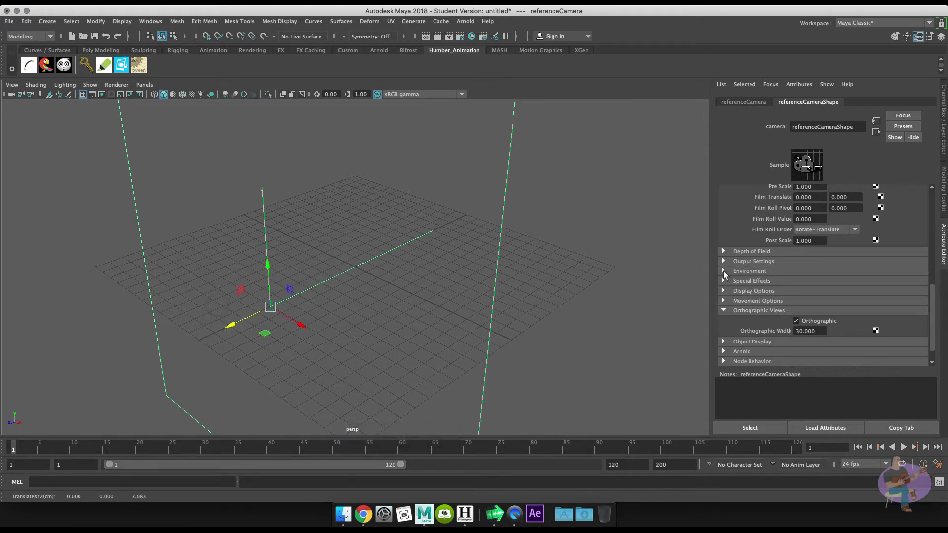
left_click(724, 271)
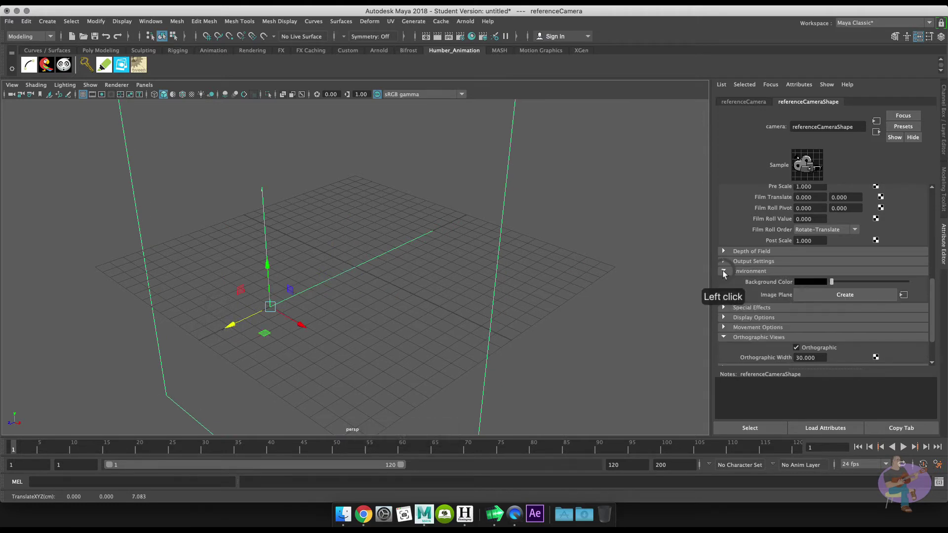
Create imagePlane1 for referenceCamera and move it back to translate Z -7.719
left_click(830, 296)
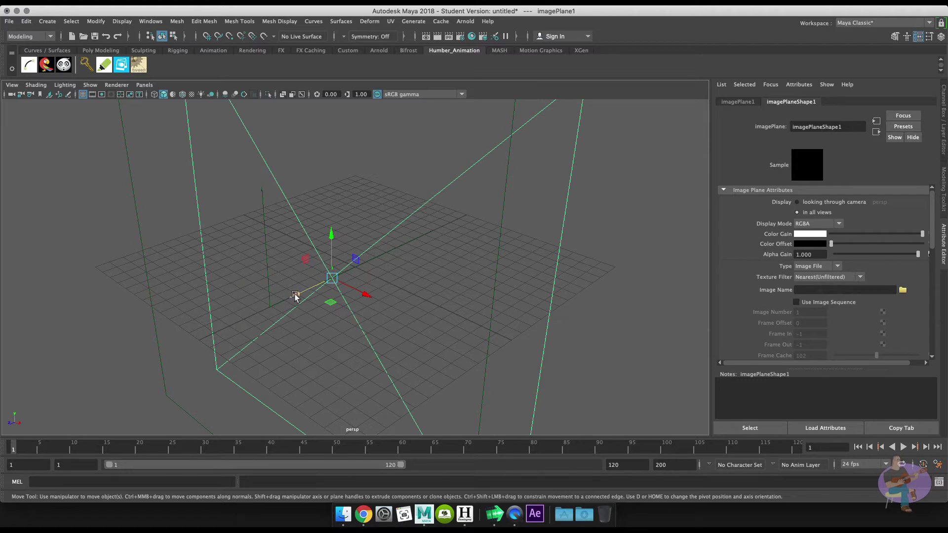
left_click_drag(295, 295, 404, 250)
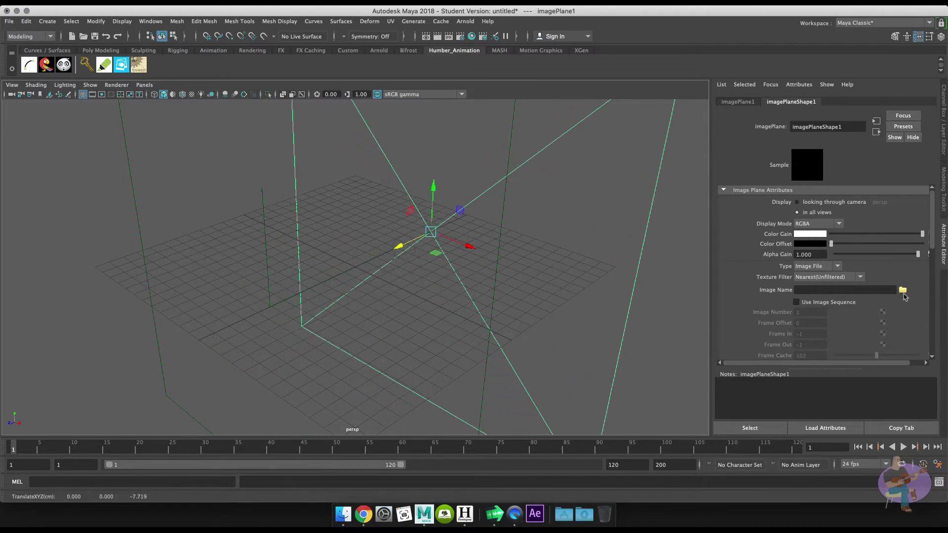
left_click(904, 295)
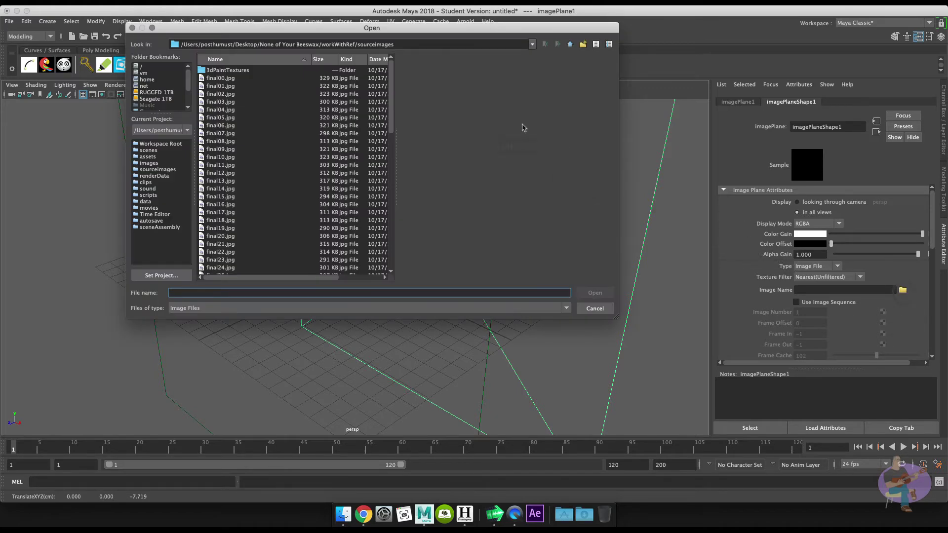
Load final00.jpg from sourceimages as the image plane's picture
left_click(383, 45)
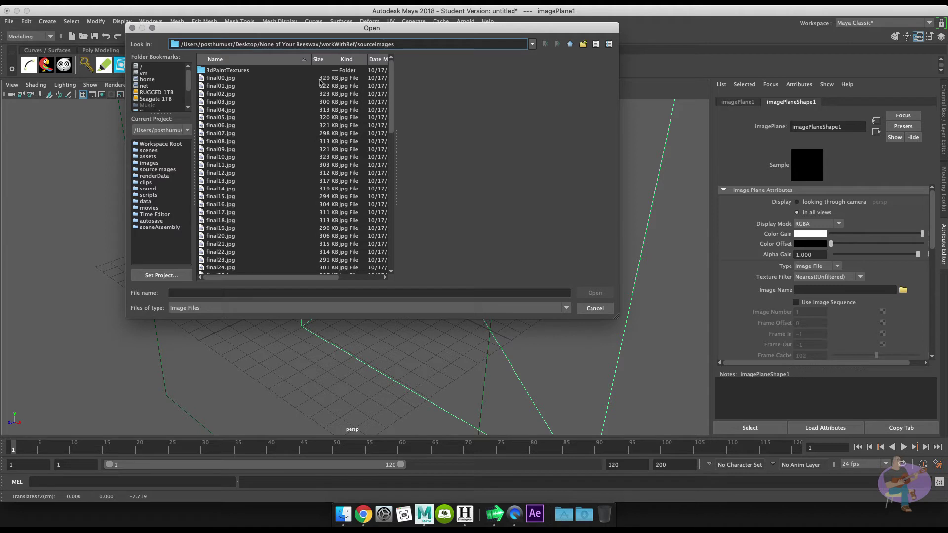
left_click(223, 78)
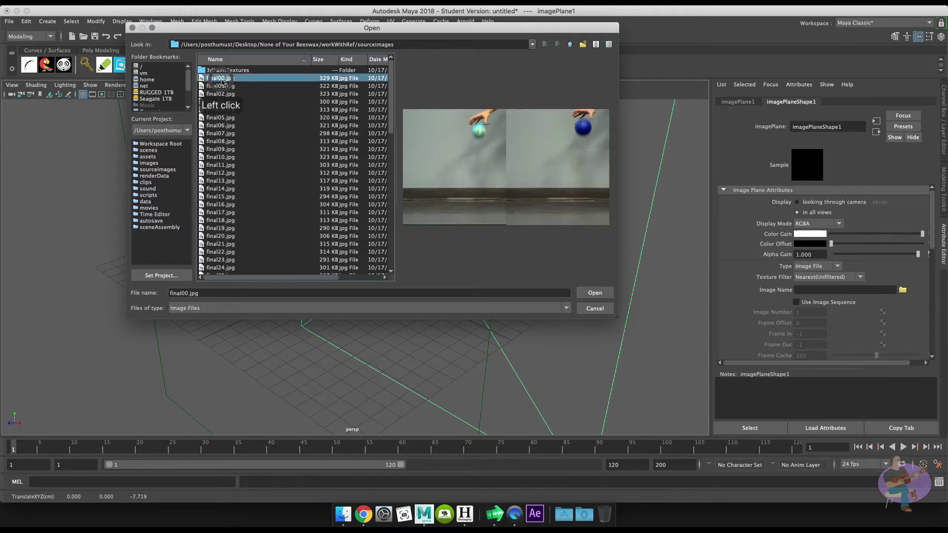
left_click(596, 294)
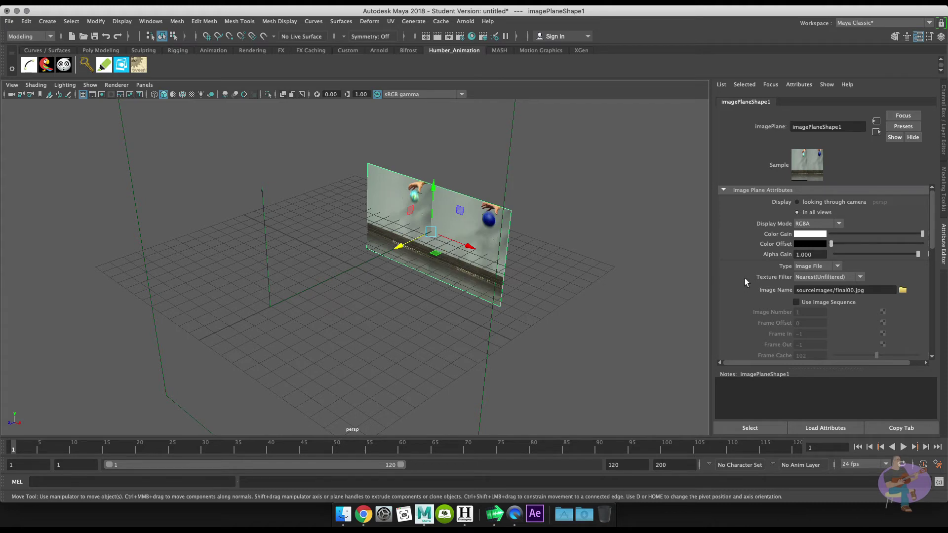
Turn on Use Image Sequence, preview the frames, and set Frame Offset to -1
left_click(796, 302)
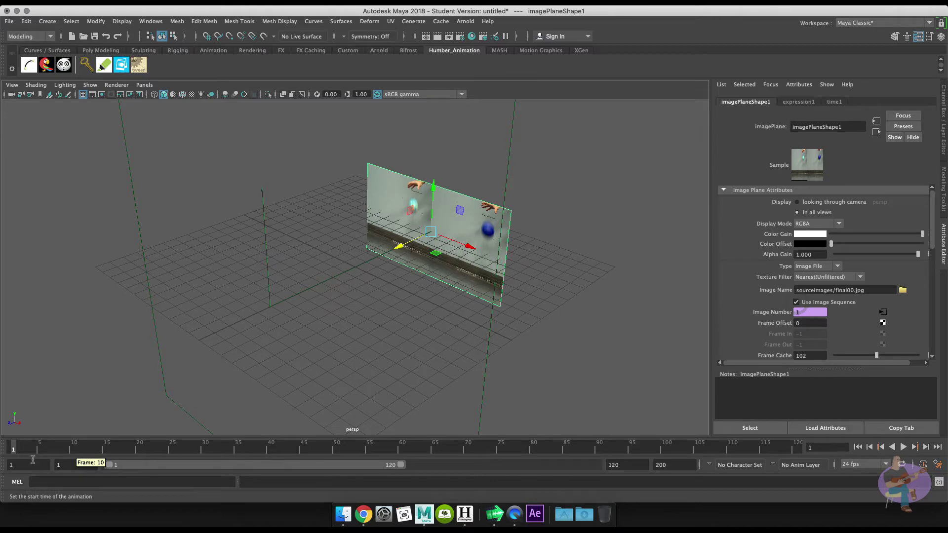
mouse_move(17, 453)
left_mouse_down()
mouse_move(53, 453)
mouse_move(14, 453)
left_mouse_up()
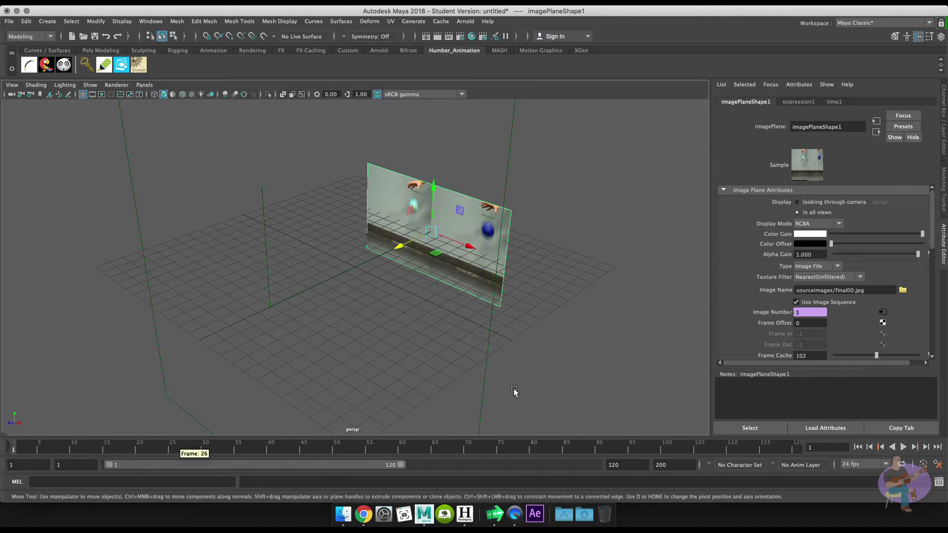
left_click(807, 324)
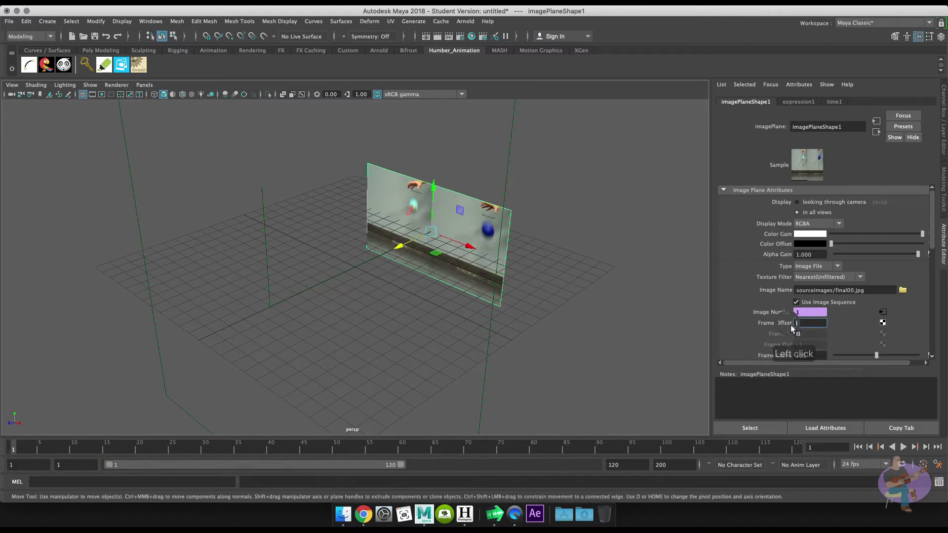
type("-1")
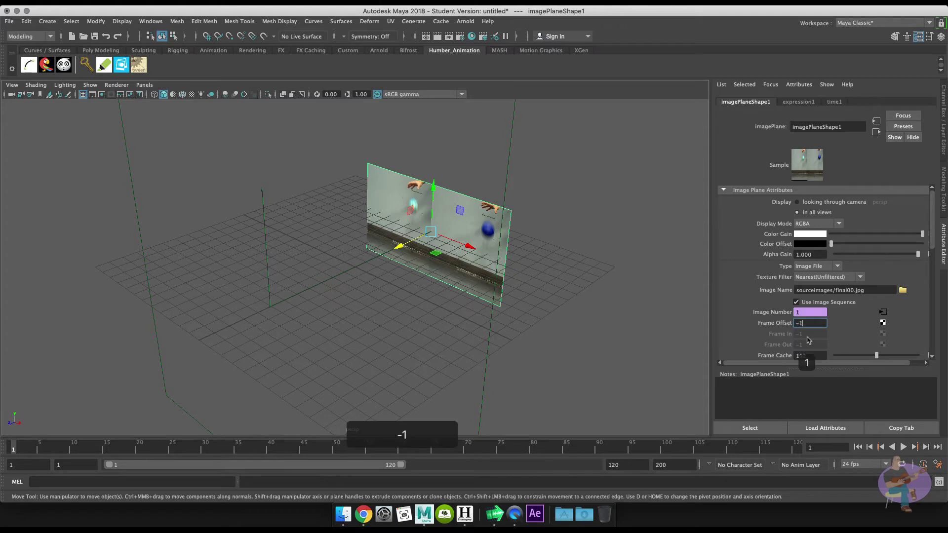
key("Return")
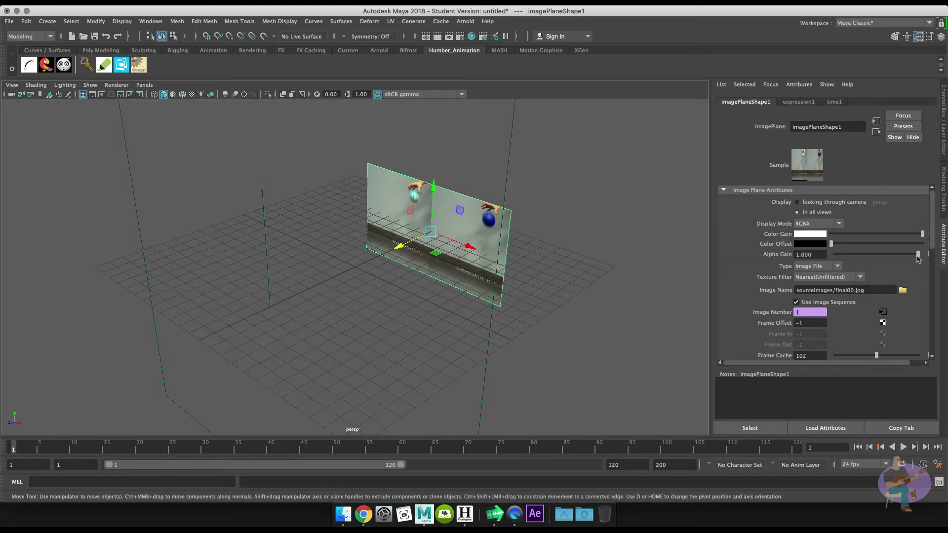
Lower the image plane's Alpha Gain from 1.000 to 0.594
left_click_drag(918, 255, 886, 257)
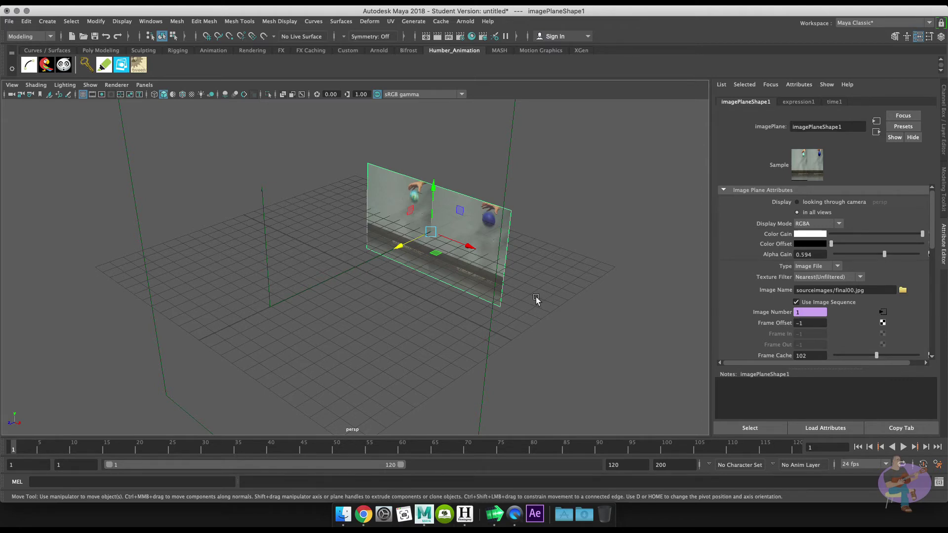
Switch to the Channel Box to see imagePlaneShape1's Alpha Gain 0.594 and Frame Offset -1
key("ctrl+a")
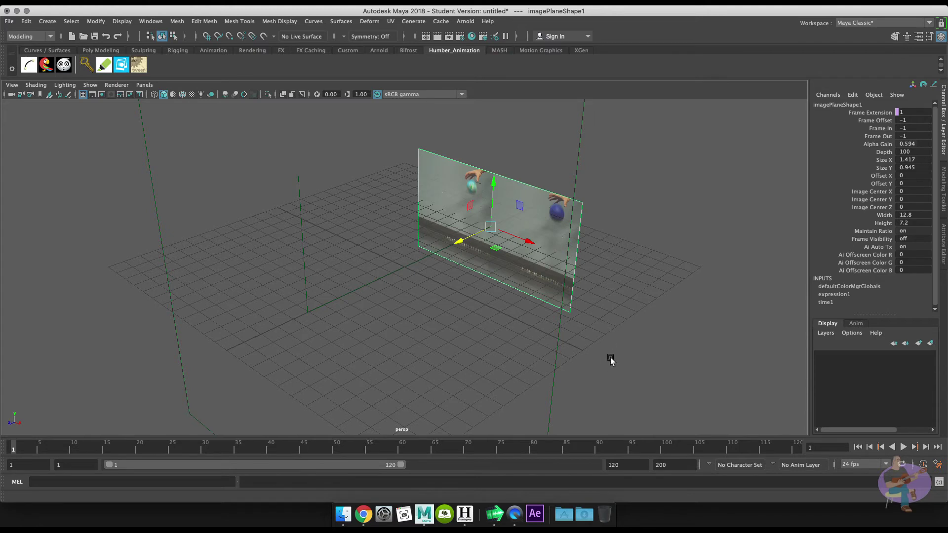
Set the playback end time to frame 72
left_click(657, 465)
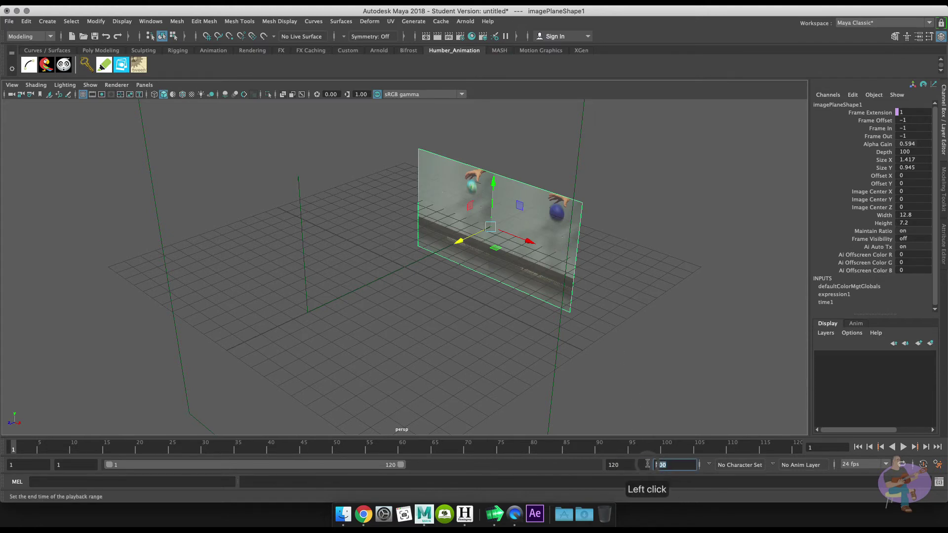
type("72")
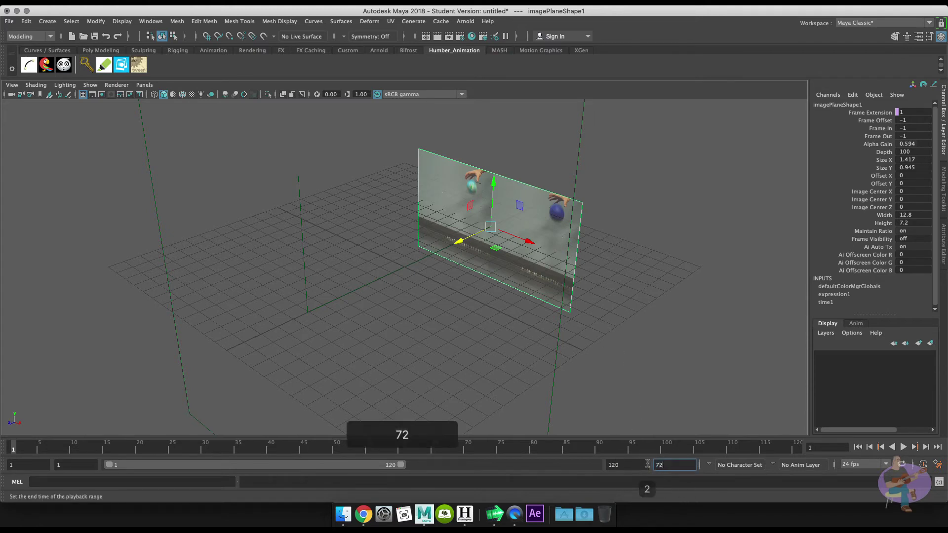
key("Return")
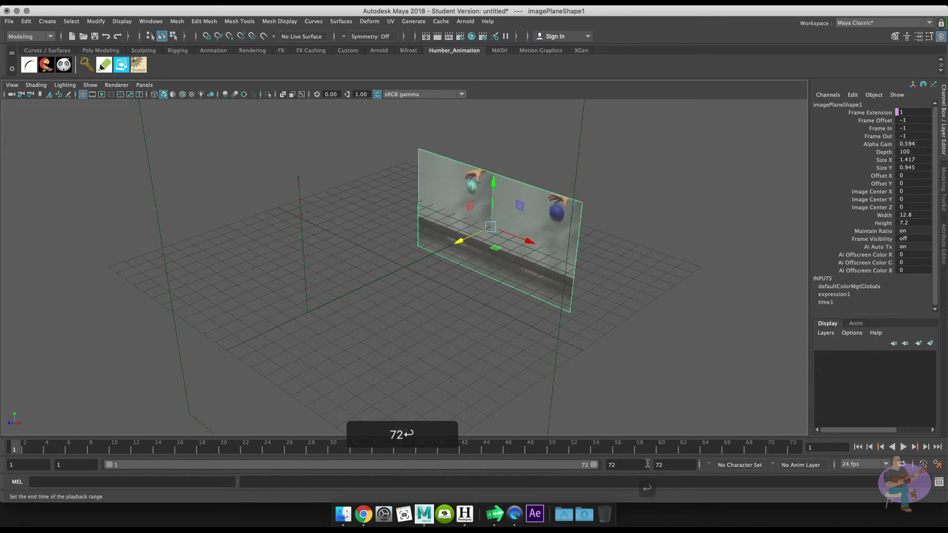
Play and scrub the footage across the timeline, then stop at frame 1
left_click(43, 445)
key("alt+v")
left_click(727, 453)
left_click(766, 454)
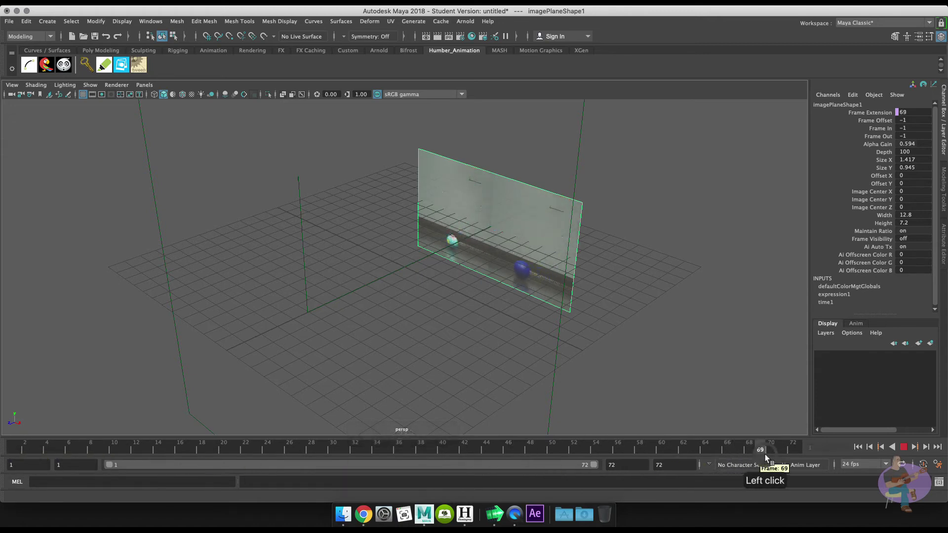
left_click(164, 444)
left_click(15, 447)
left_click(14, 447)
key("alt+v")
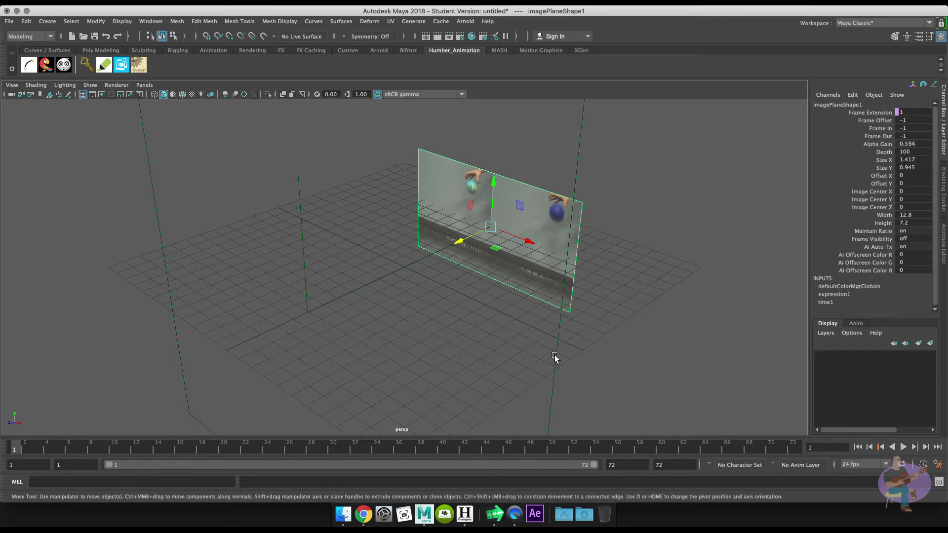
left_click(567, 365)
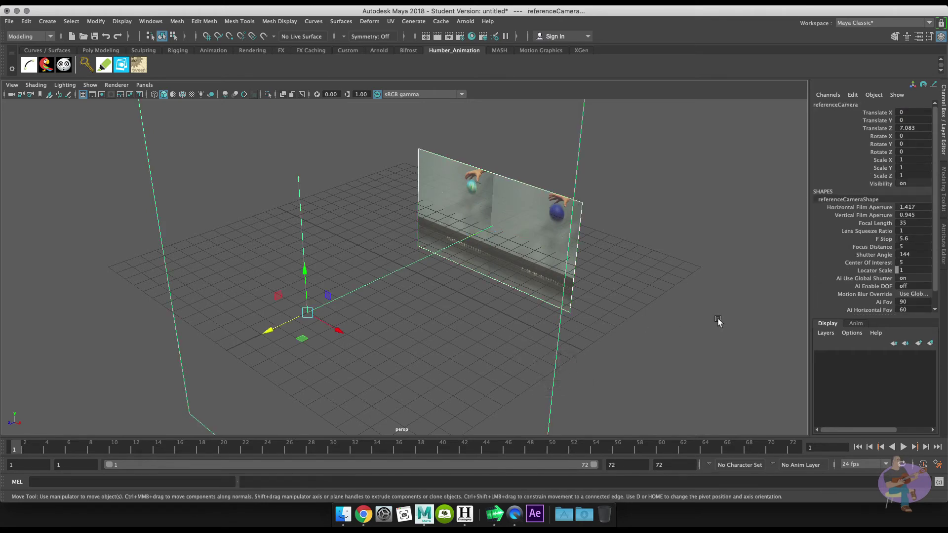
Put referenceCamera in a new display layer, renamed from layer1 to refCam and coloured red
left_click(930, 345)
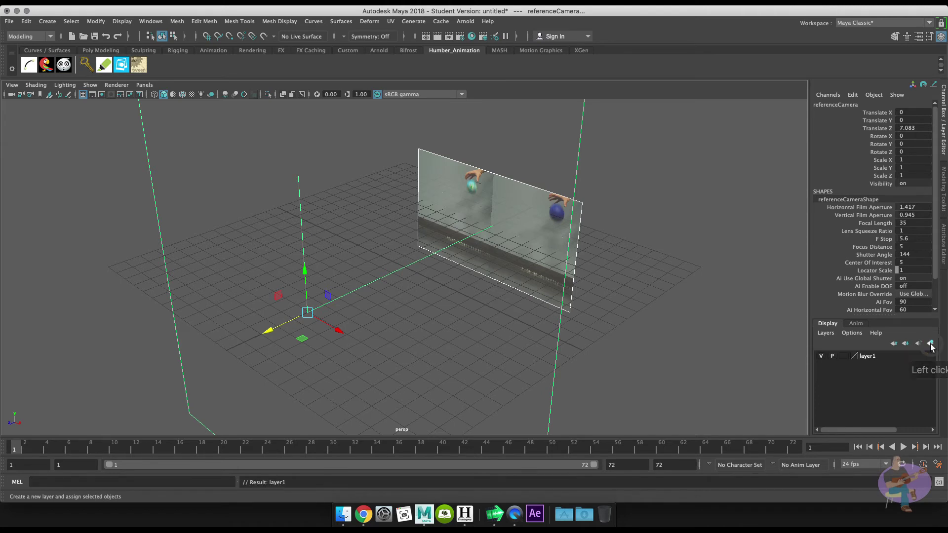
double_click(870, 359)
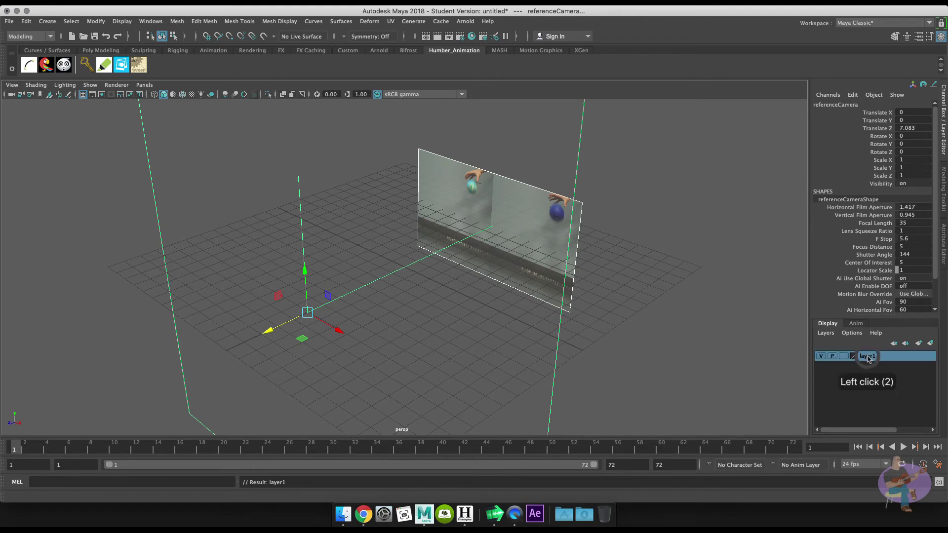
double_click(375, 190)
type("ref")
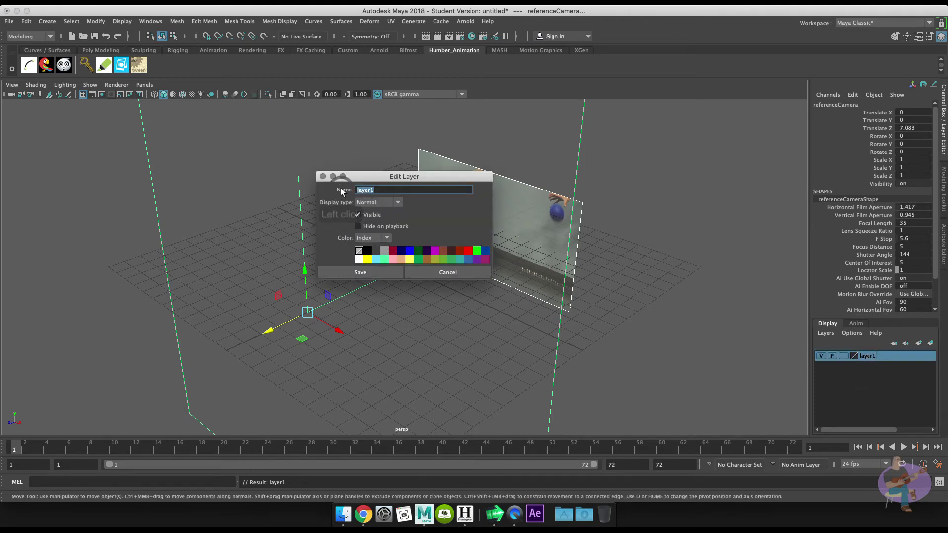
type("Cam")
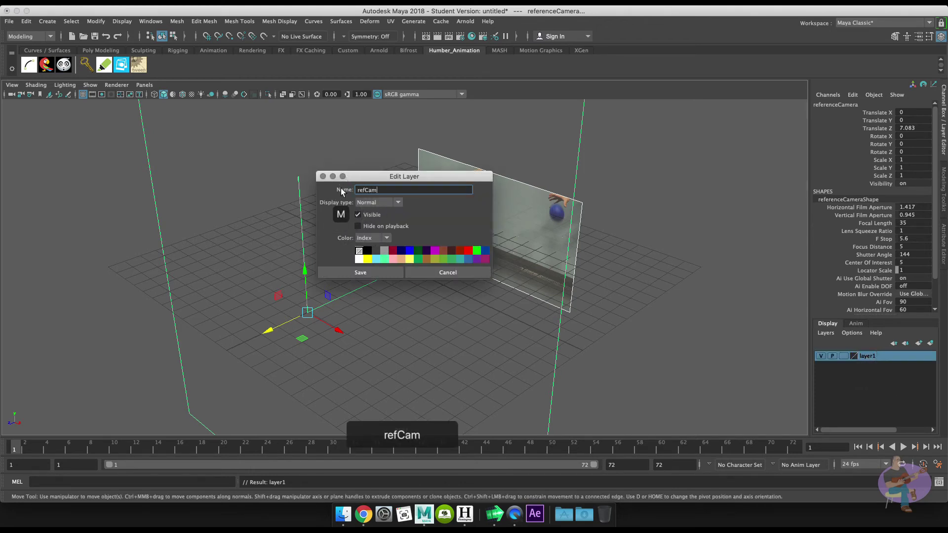
left_click(469, 251)
left_click(373, 271)
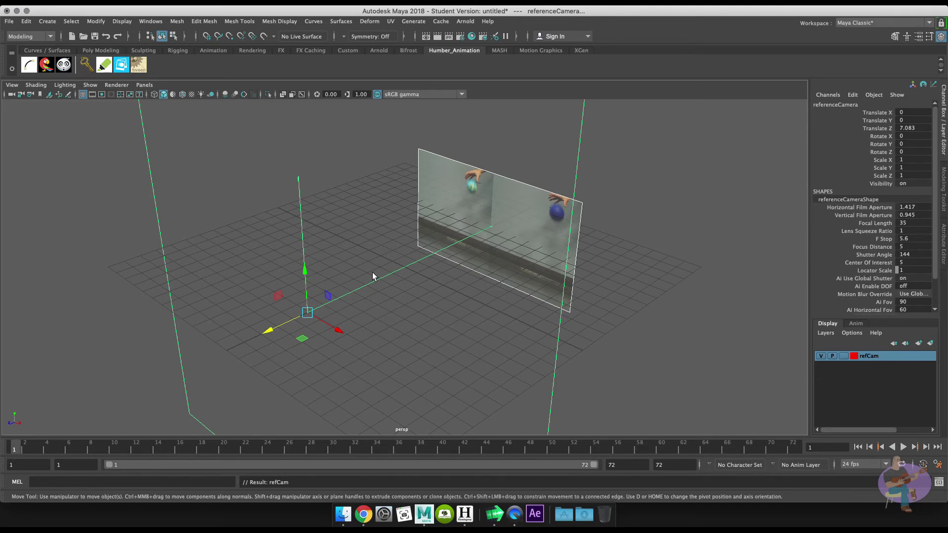
left_click(564, 368)
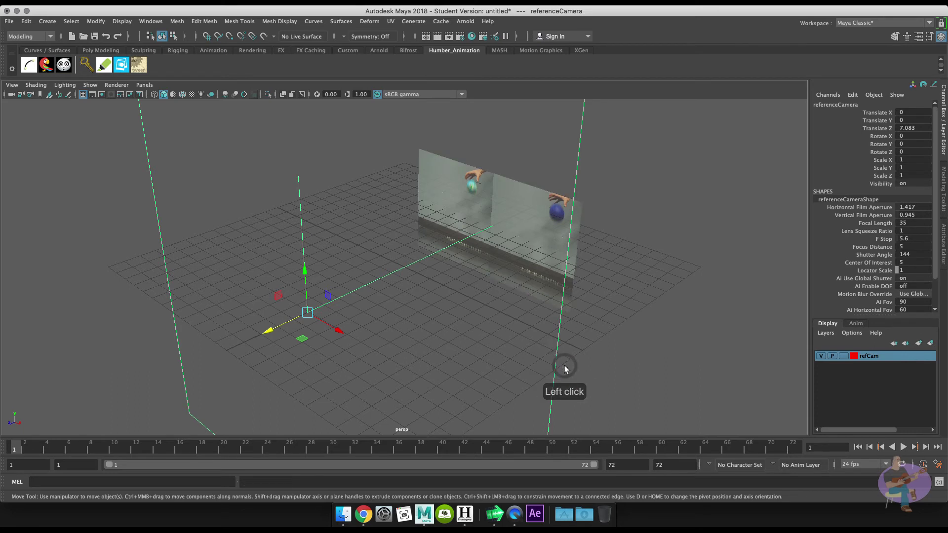
Look through referenceCamera so the footage faces straight on, and select the footage image plane
left_click(145, 85)
left_click(158, 124)
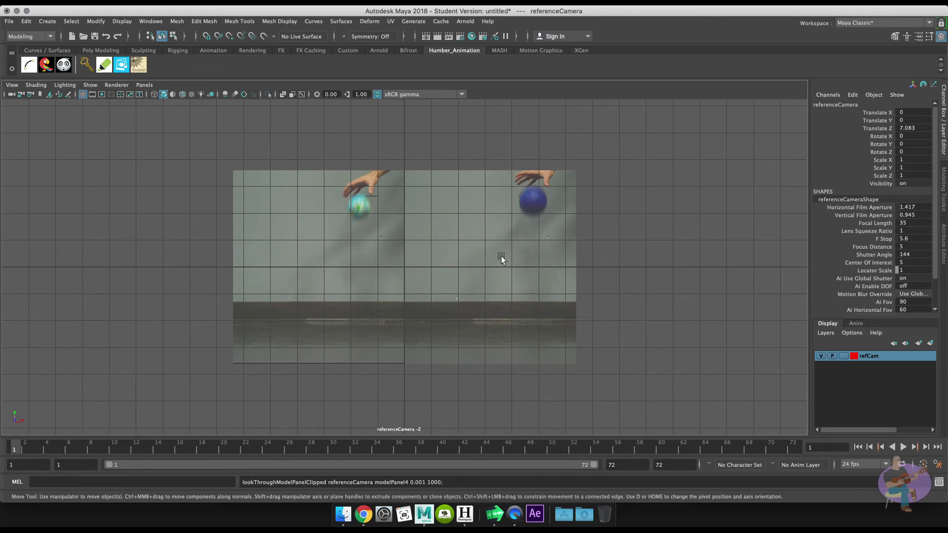
left_click(458, 260)
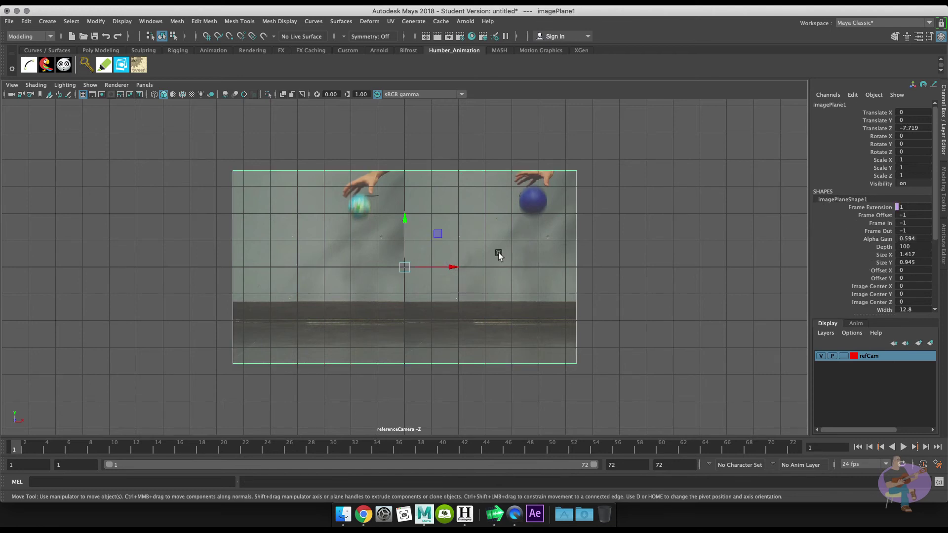
Scale the footage image plane uniformly to 1.729 and check the footage at frame 5
key("r")
left_click_drag(404, 267, 546, 155)
left_click_drag(25, 447, 69, 448)
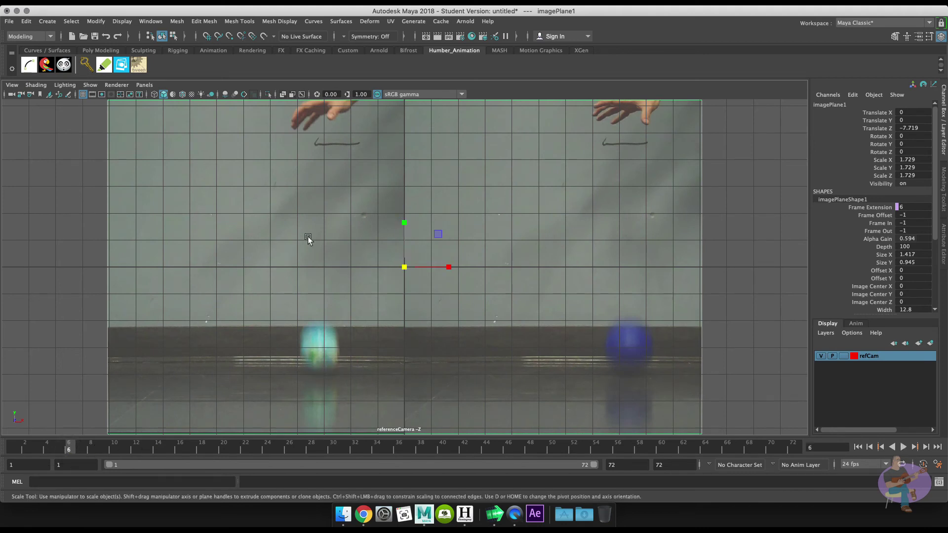
Raise the image plane to translate Y 3.991 and pan the view to frame it
key("w")
left_click_drag(410, 221, 420, 112)
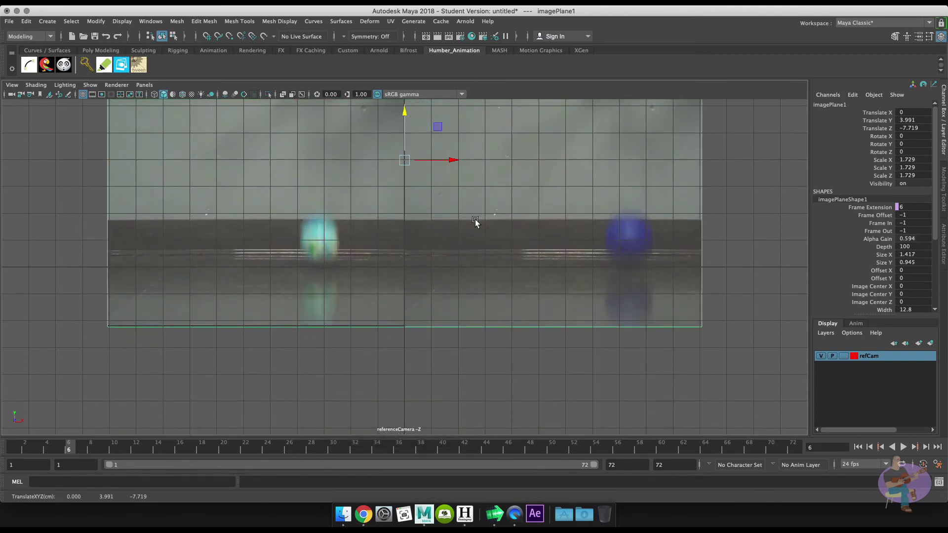
middle_click_drag(425, 191, 423, 298, "alt")
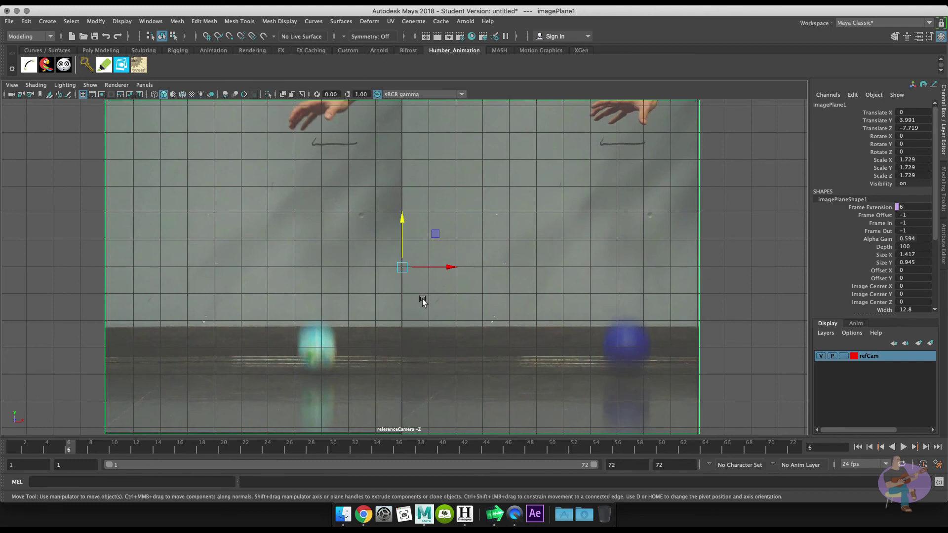
left_click(63, 450)
Rewind to frame 1, play the footage, and stop playback at frame 24
left_click_drag(62, 450, 14, 450)
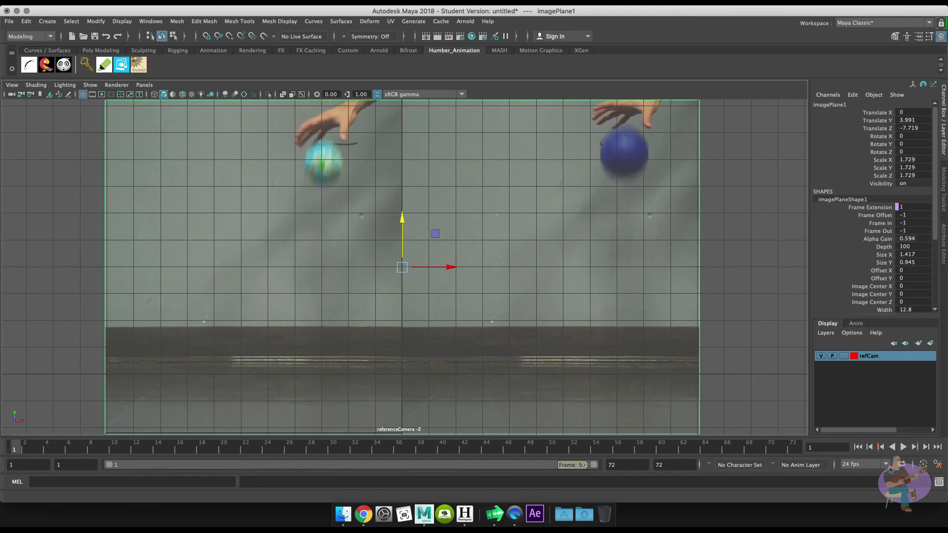
left_click(903, 448)
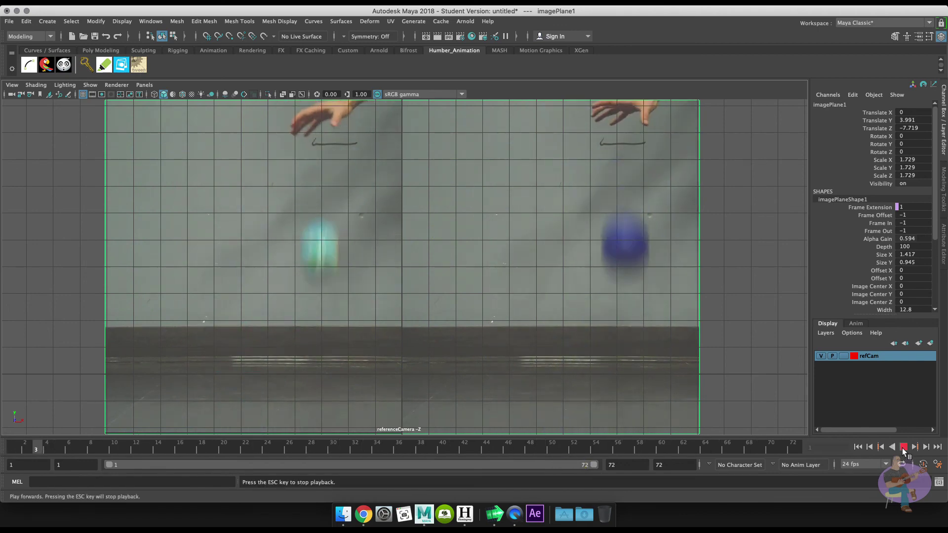
left_click(903, 448)
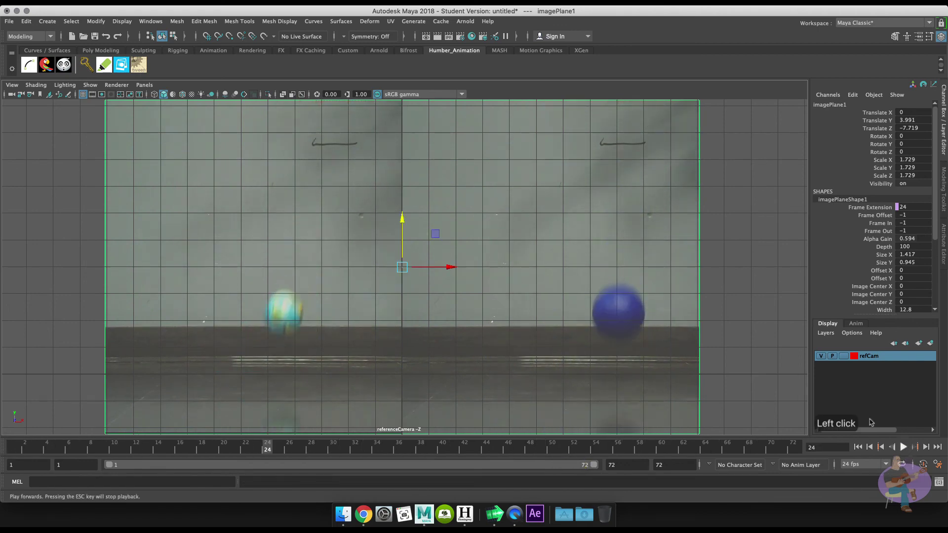
left_click(9, 22)
Save the scene as refFootage_setup.mb in the scenes folder, continuing past the Student Version notice
left_click(37, 71)
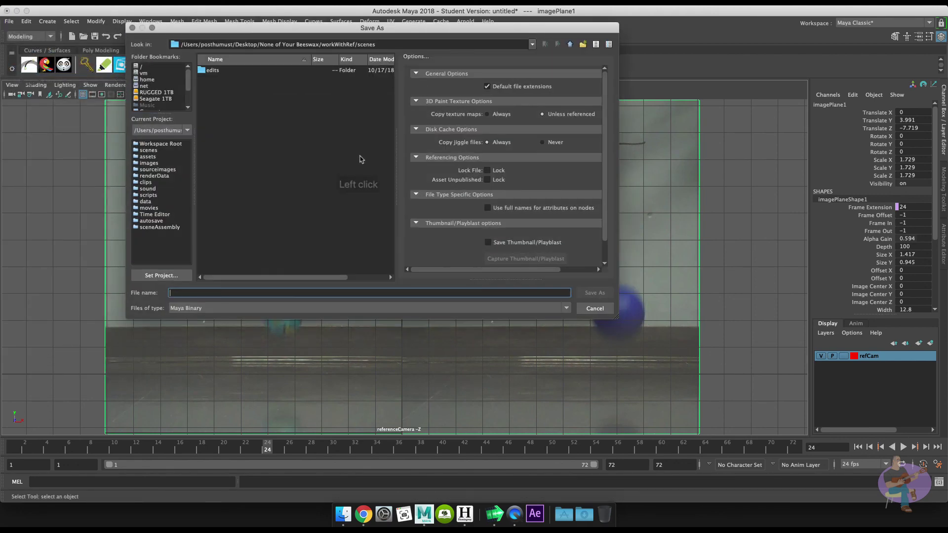
left_click(193, 292)
type("refFoo")
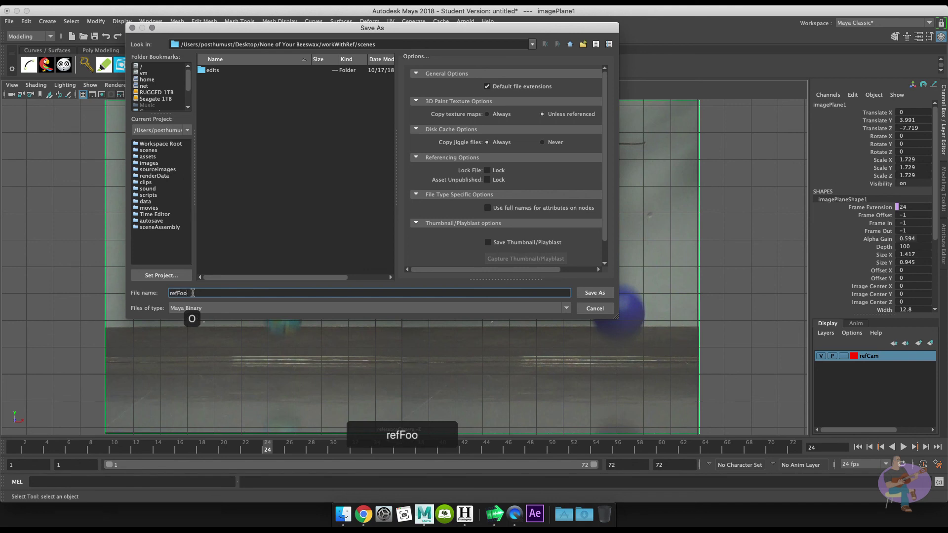
type("tage_")
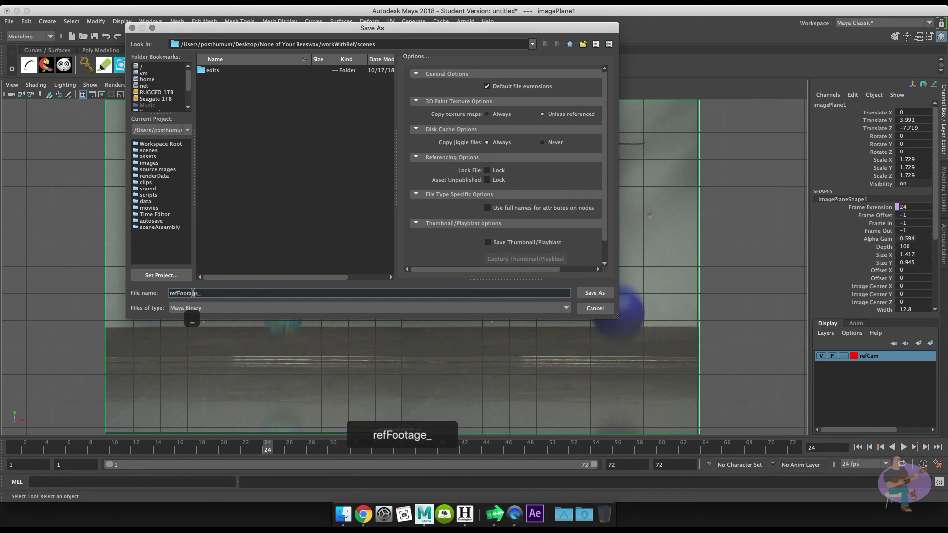
type("setup")
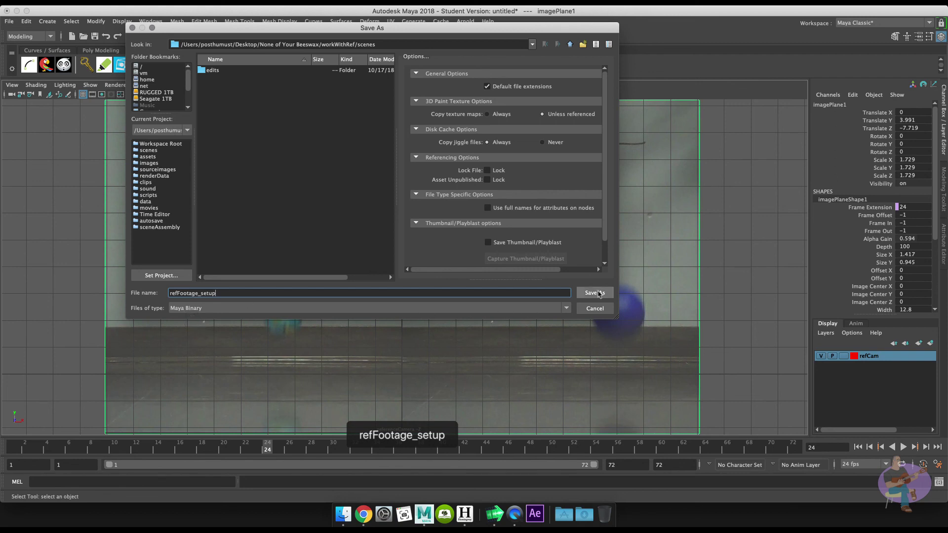
left_click(596, 294)
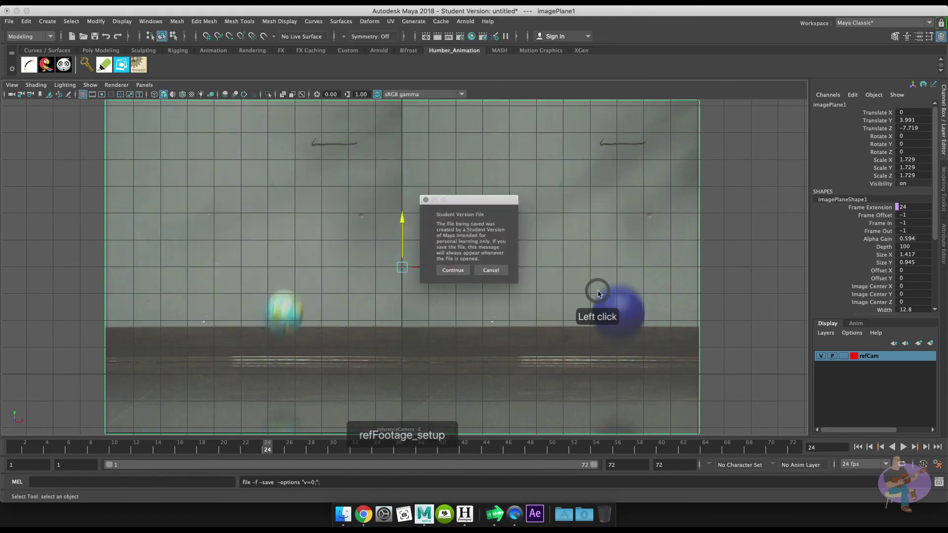
left_click(453, 271)
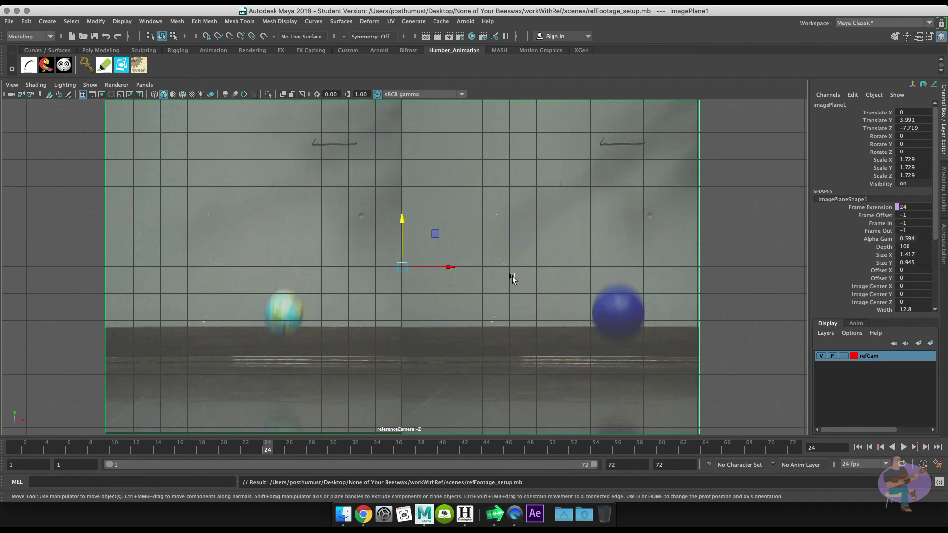